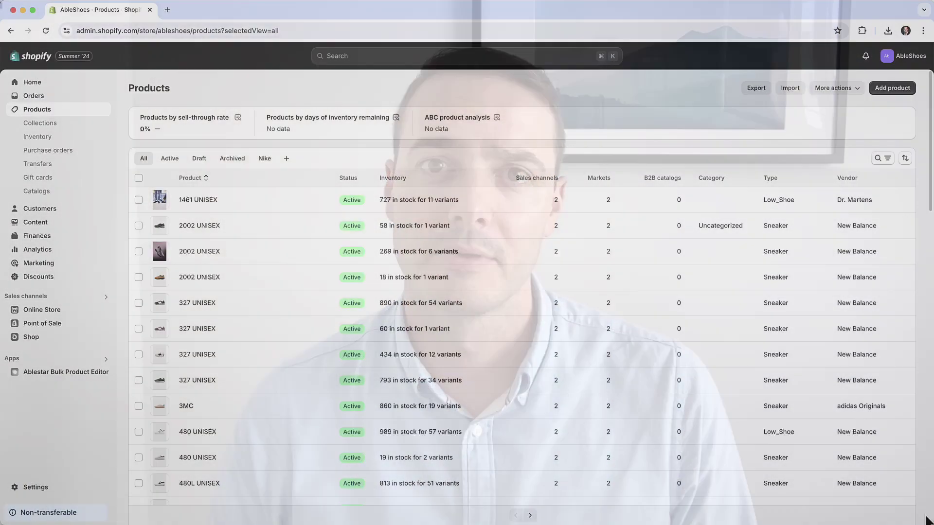
# - Decrease prices by 10%, round to decimals, and set compare-at price to the current price
pyautogui.scroll(-5, 926, 520)
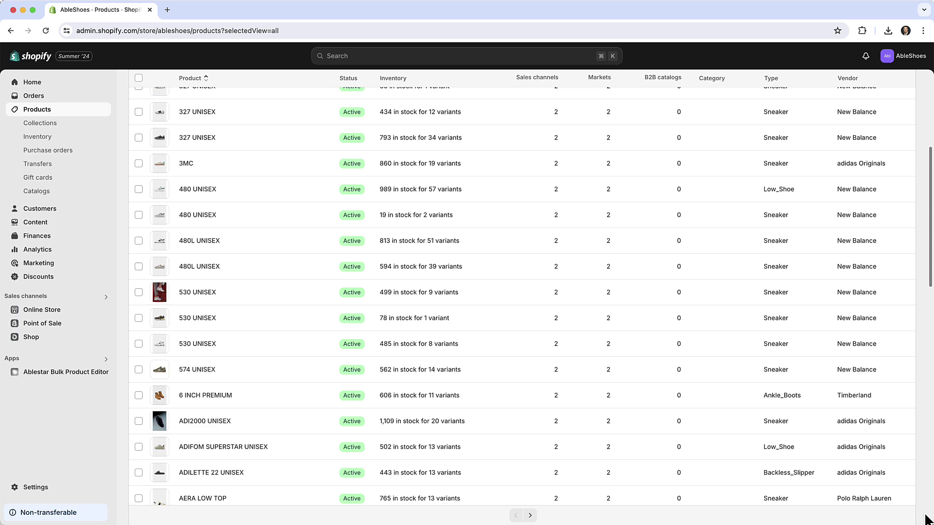
pyautogui.scroll(-5, 926, 521)
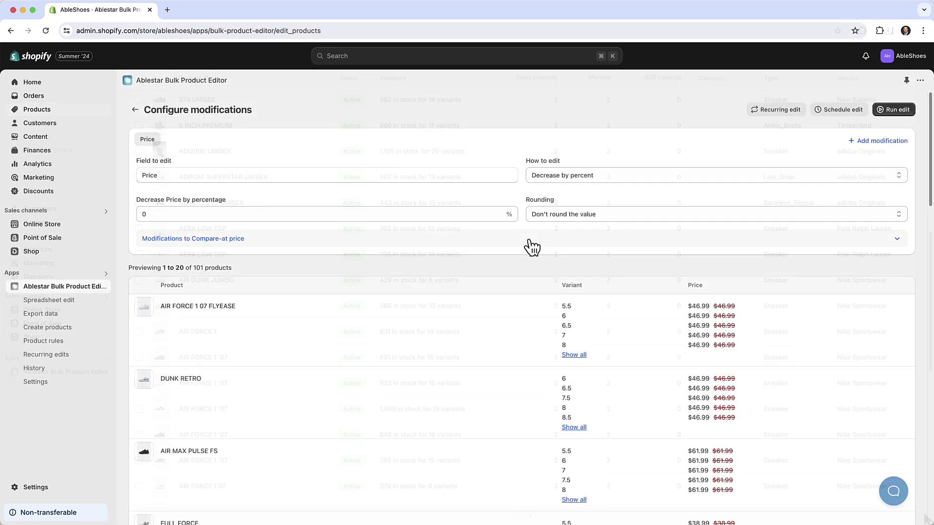
pyautogui.click(446, 214)
pyautogui.write('10')
pyautogui.click(703, 214)
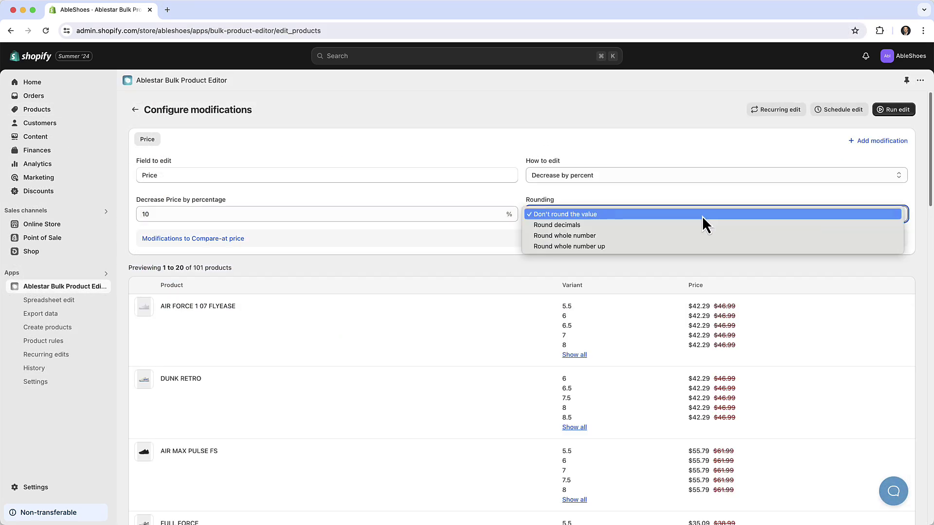
pyautogui.click(705, 224)
pyautogui.click(519, 240)
pyautogui.click(479, 263)
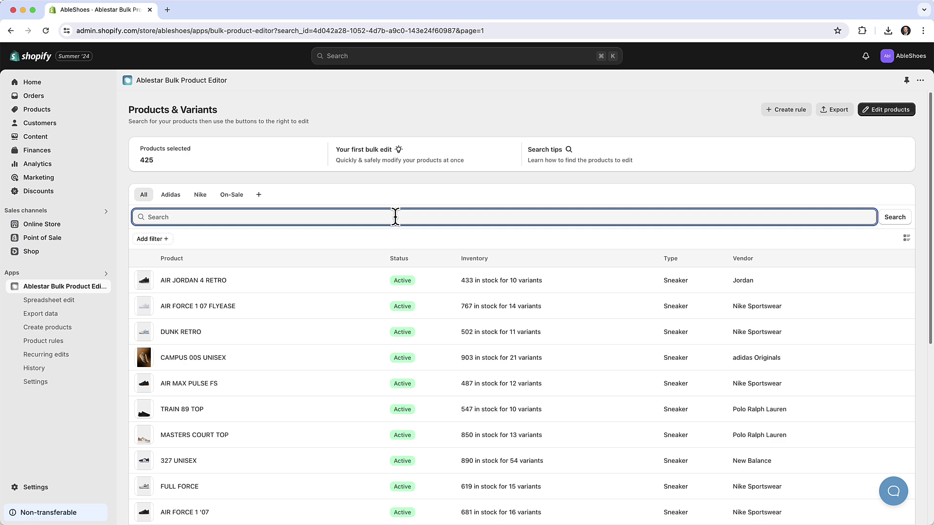
pyautogui.write('Nike')
pyautogui.press('Return')
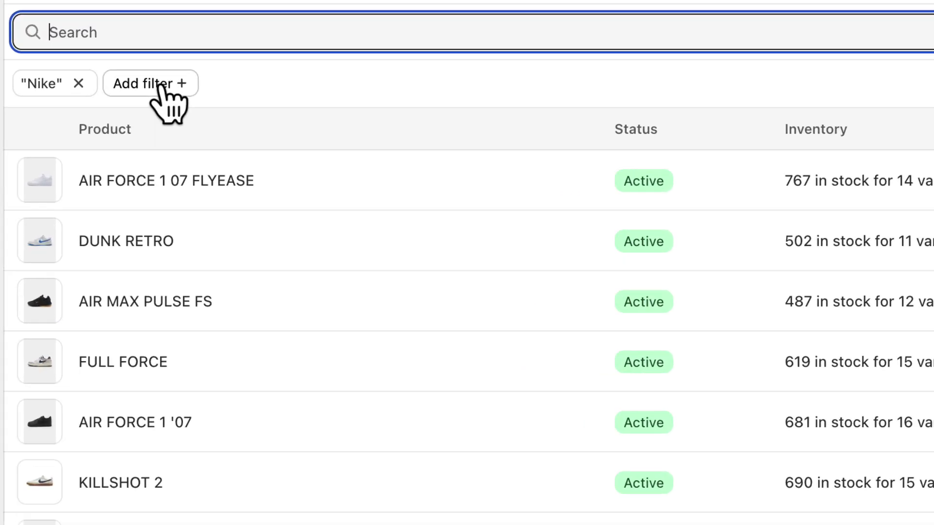
pyautogui.click(192, 238)
pyautogui.scroll(-15, 211, 219)
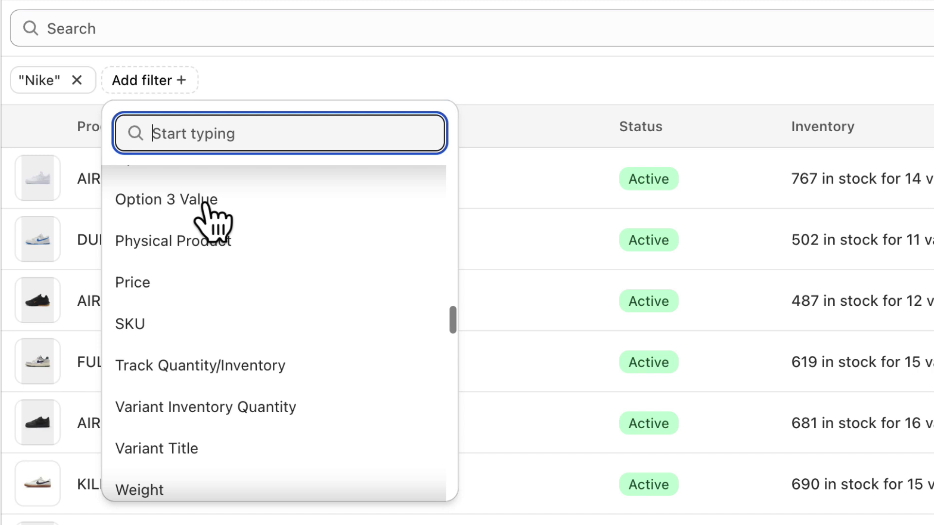
pyautogui.scroll(-15, 212, 223)
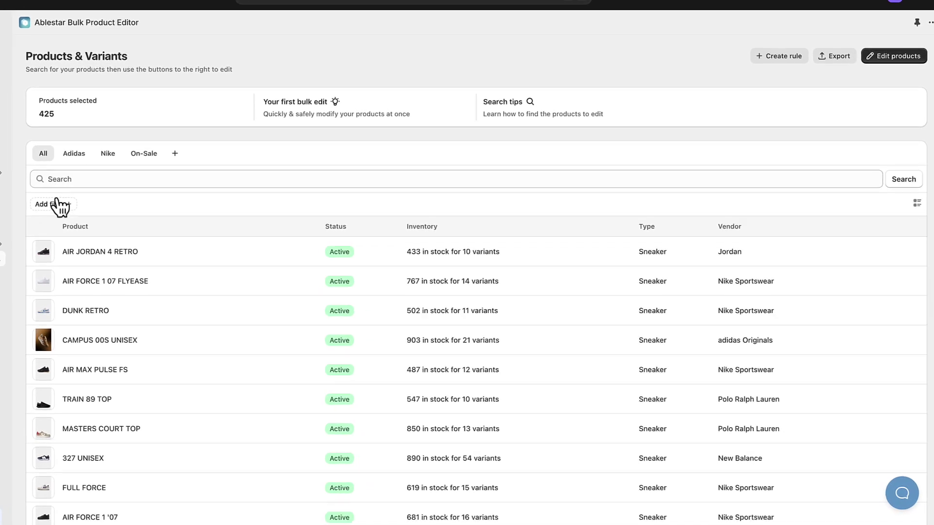
# - Filter products to vendor containing 'Nike Sportswear'
pyautogui.click(152, 238)
pyautogui.write('ven')
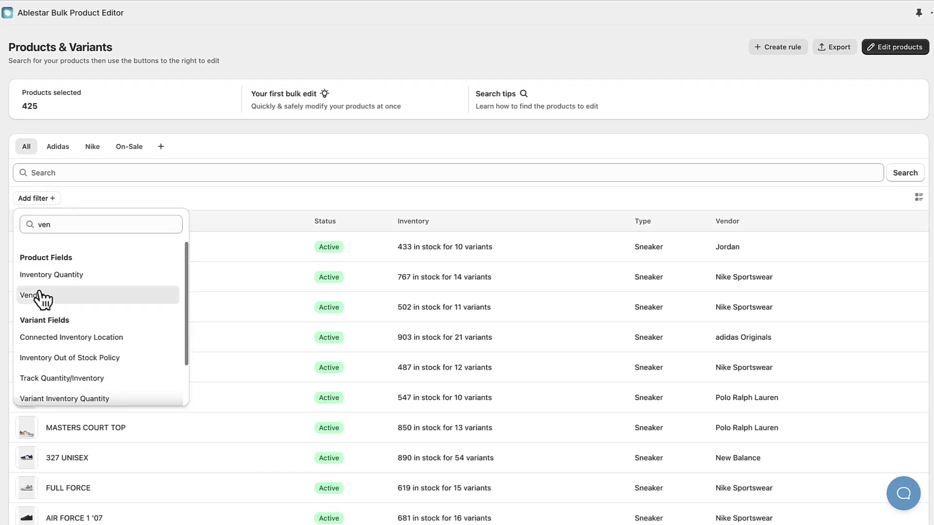
pyautogui.click(39, 295)
pyautogui.write('nik')
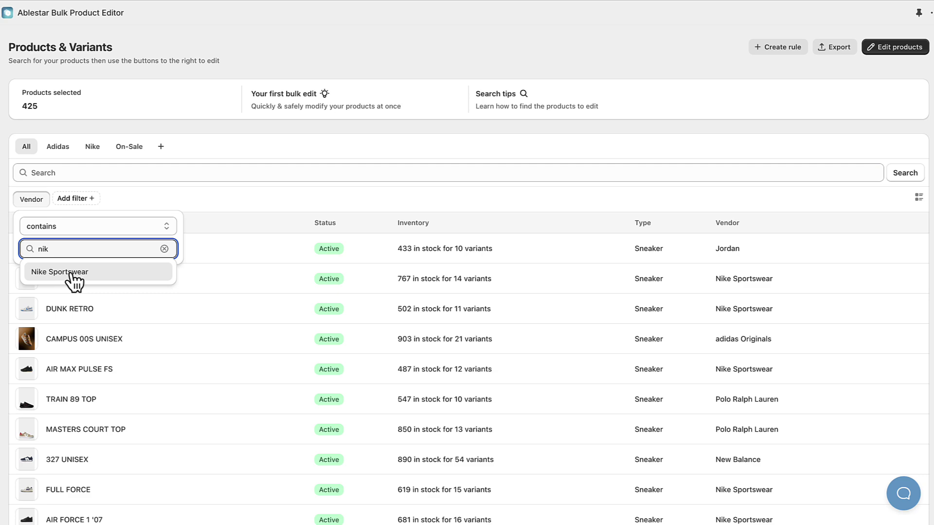
pyautogui.click(73, 272)
# - Add a second filter on Price > Compare-at Price
pyautogui.click(174, 200)
pyautogui.write('pric')
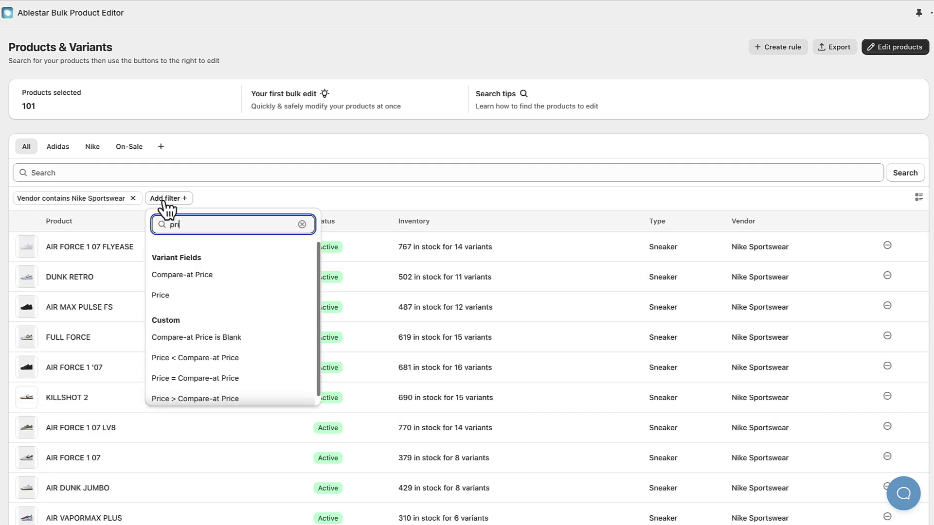
pyautogui.click(185, 398)
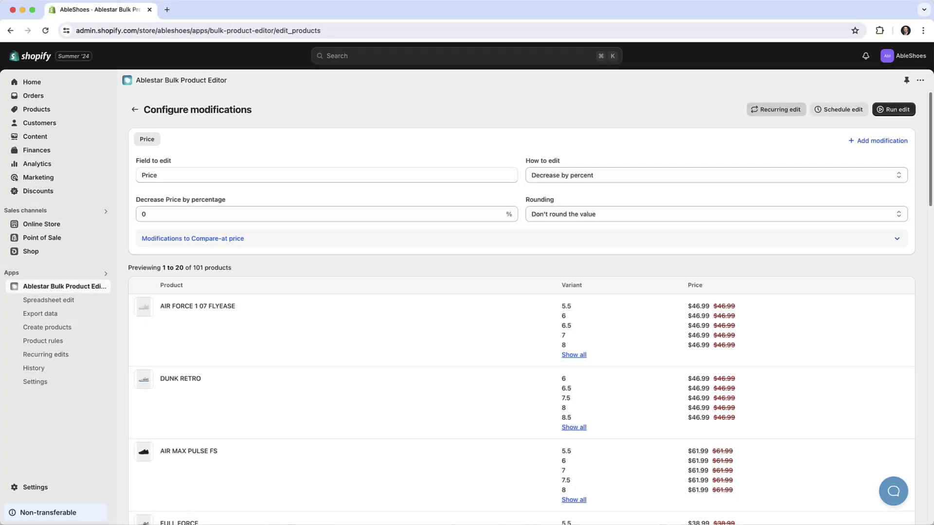
# - Enter a 10% price decrease with Round decimals and compare-at set to the current price
pyautogui.click(446, 214)
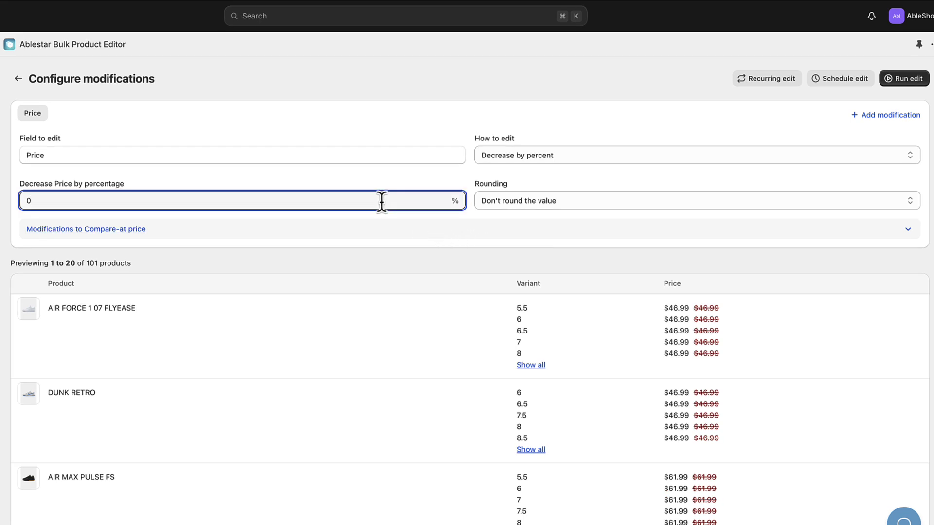
pyautogui.write('10')
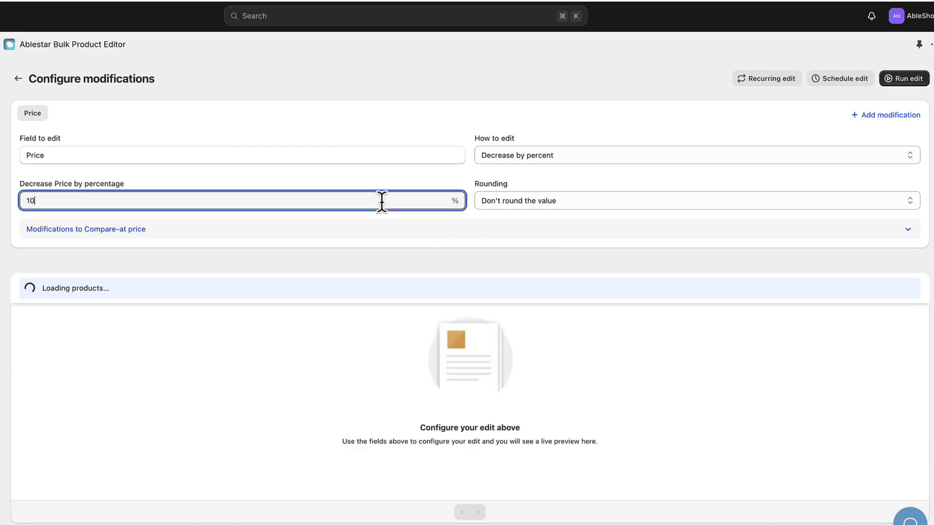
pyautogui.click(682, 201)
pyautogui.click(679, 214)
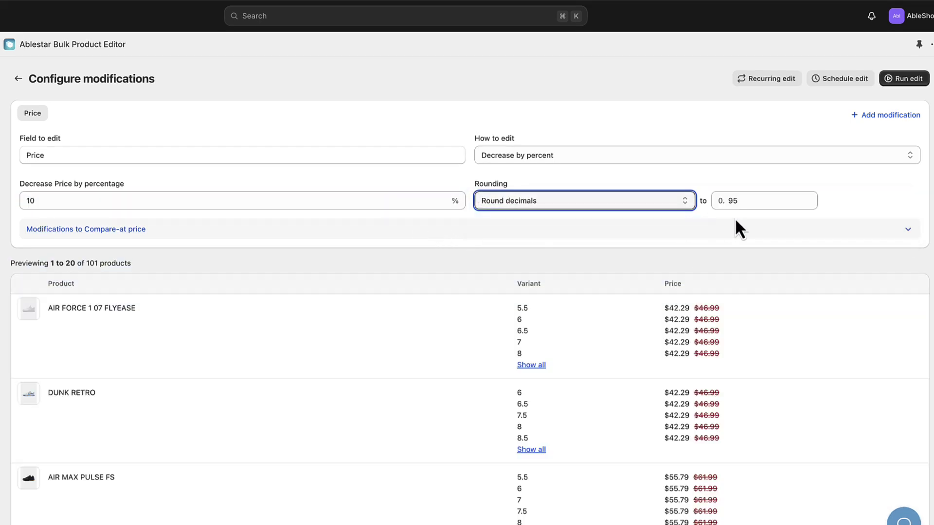
pyautogui.click(487, 229)
pyautogui.click(420, 255)
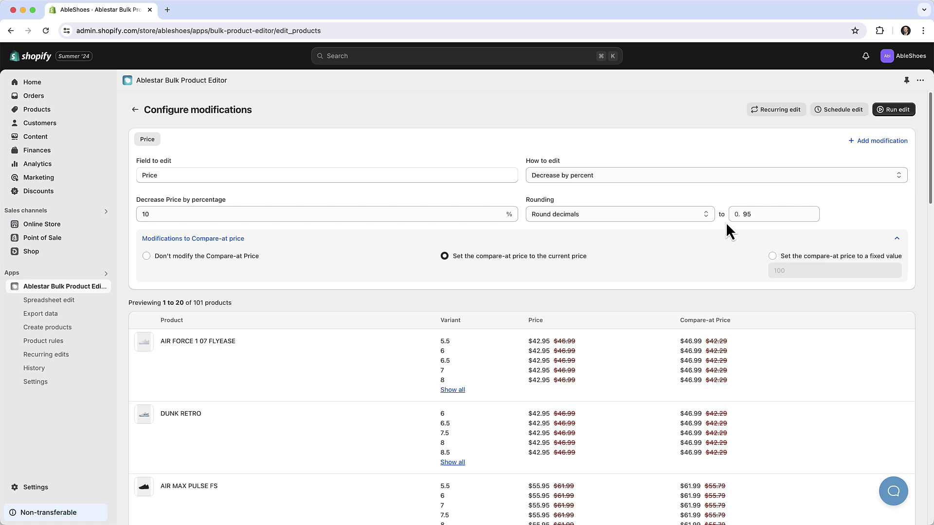
# - Add a Tags modification that adds the 'OnSale' tag
pyautogui.click(877, 140)
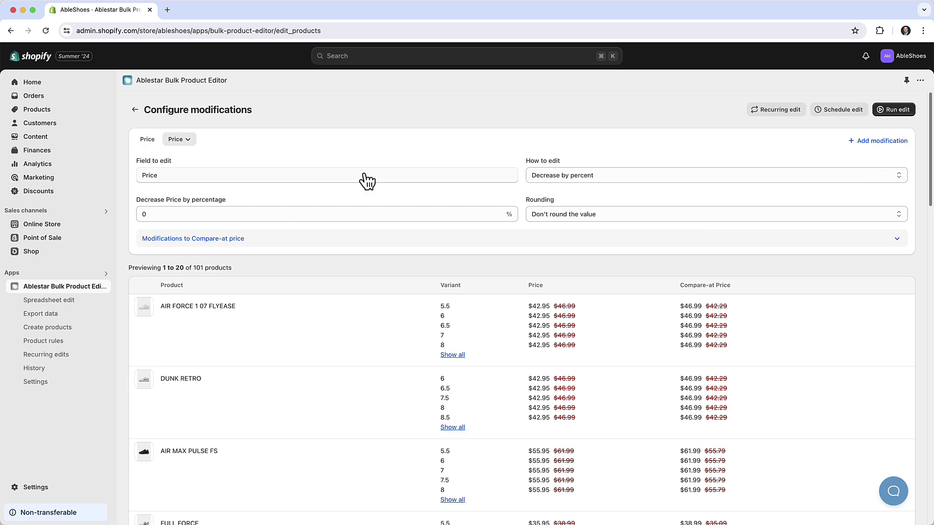
pyautogui.click(368, 181)
pyautogui.write('tag')
pyautogui.click(195, 241)
pyautogui.click(185, 214)
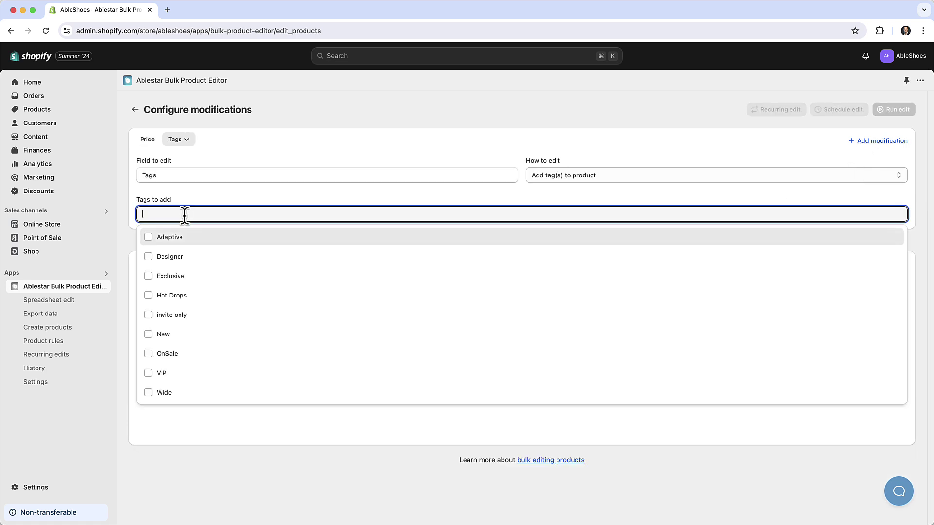
pyautogui.write('onsale')
pyautogui.click(183, 243)
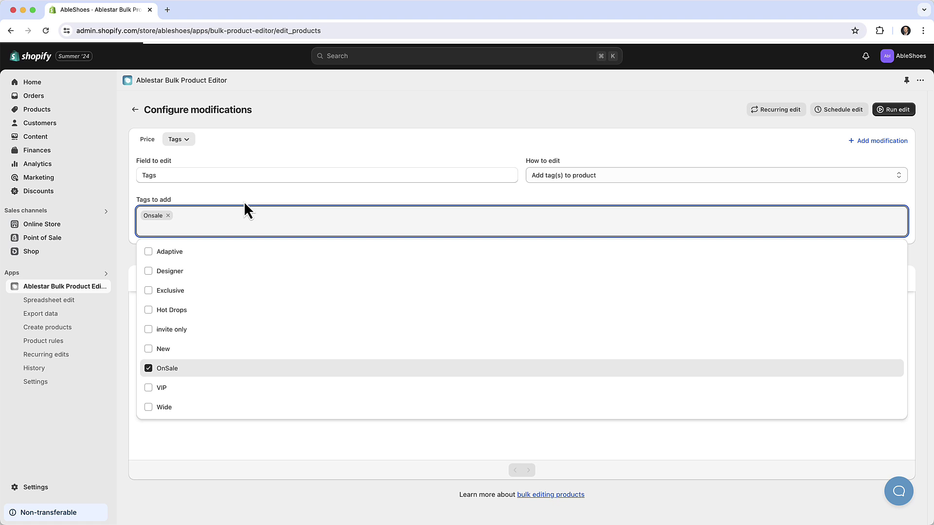
# - Add a Custom Collection modification adding the products to Memorial Day Sale
pyautogui.click(873, 142)
pyautogui.click(219, 175)
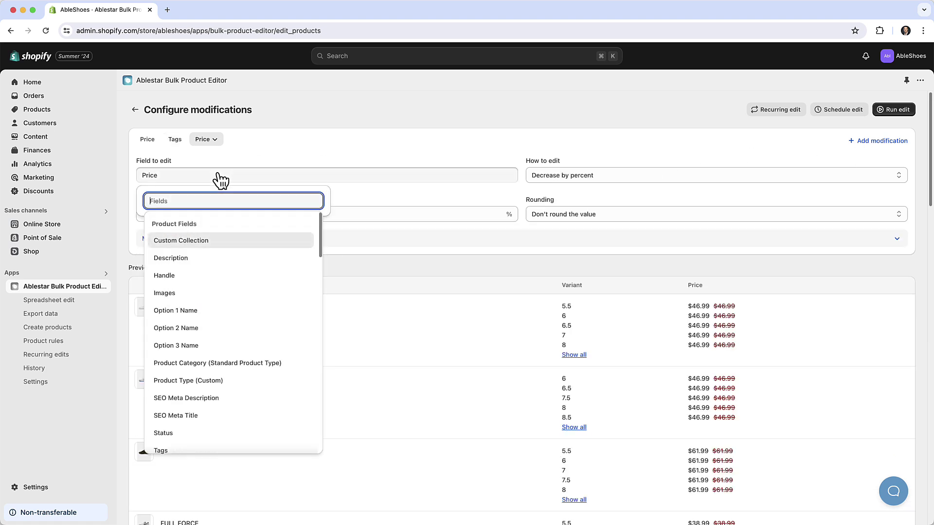
pyautogui.write('collect')
pyautogui.click(187, 241)
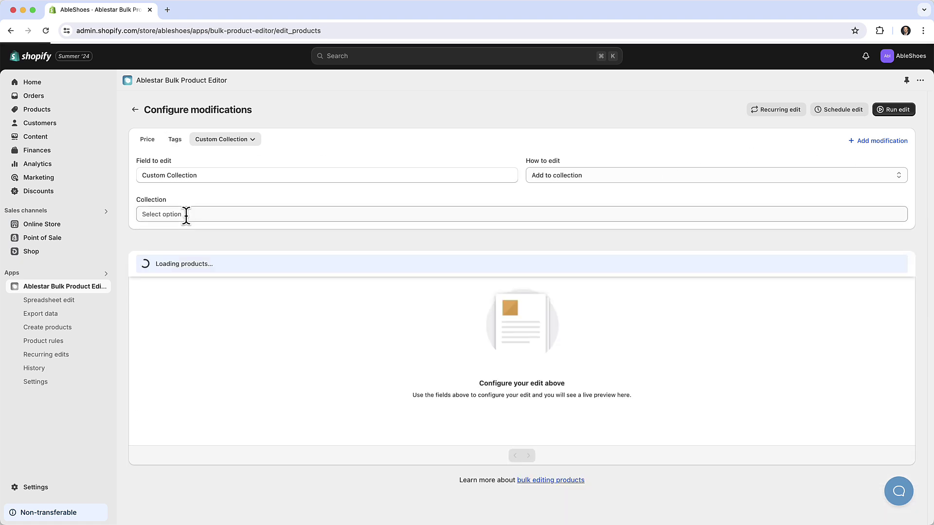
pyautogui.click(187, 214)
pyautogui.write('me')
pyautogui.click(185, 241)
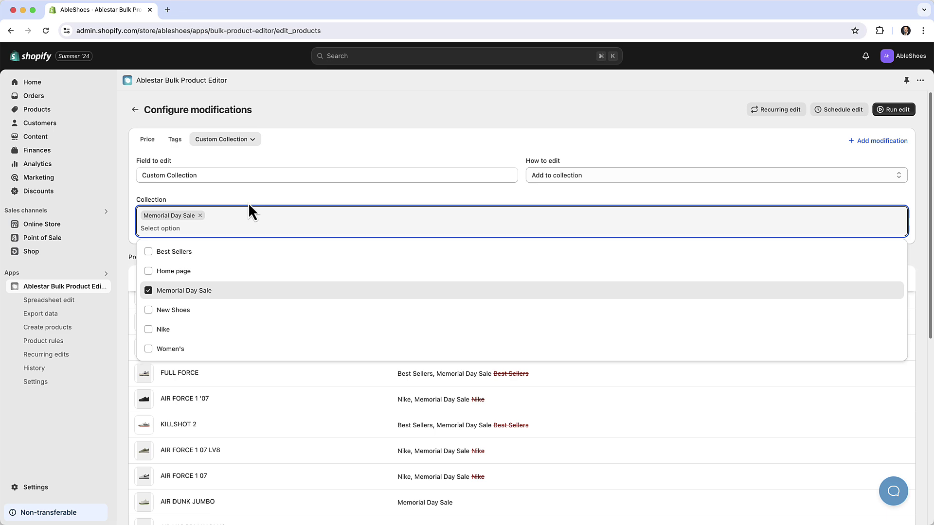
pyautogui.click(233, 190)
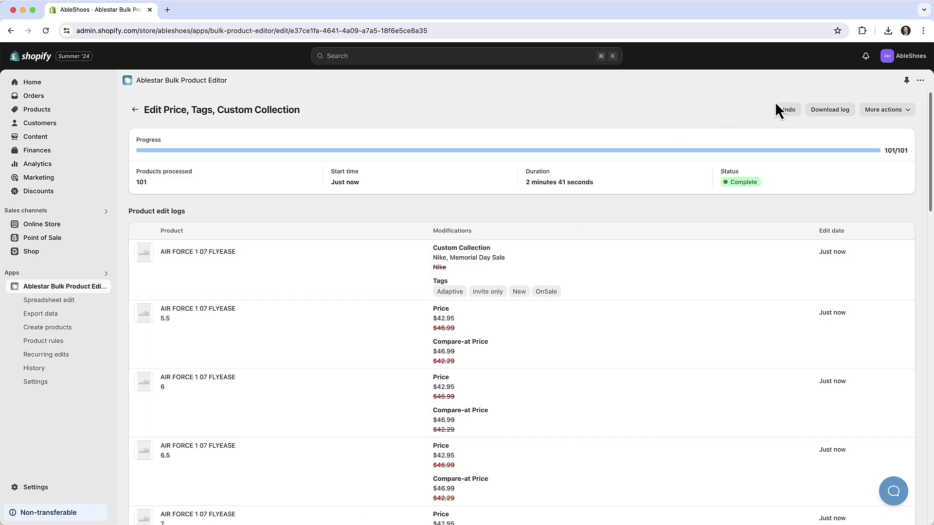
# - Cancel the Undo edit dialog and bring up the More actions menu
pyautogui.click(786, 112)
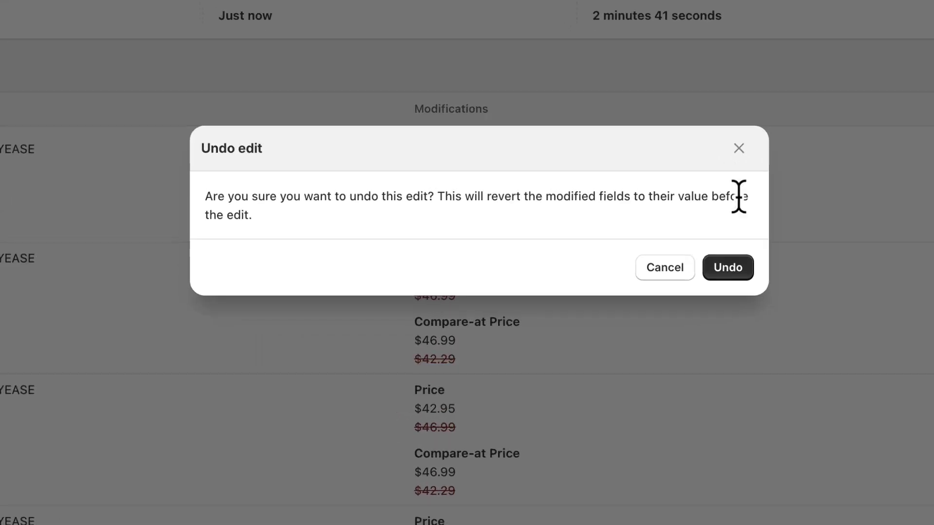
pyautogui.press('Escape')
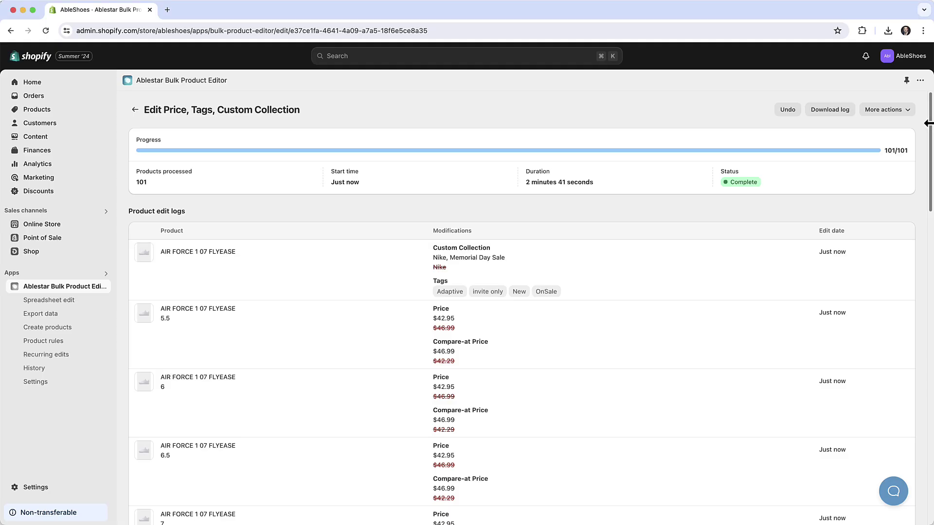
pyautogui.click(884, 109)
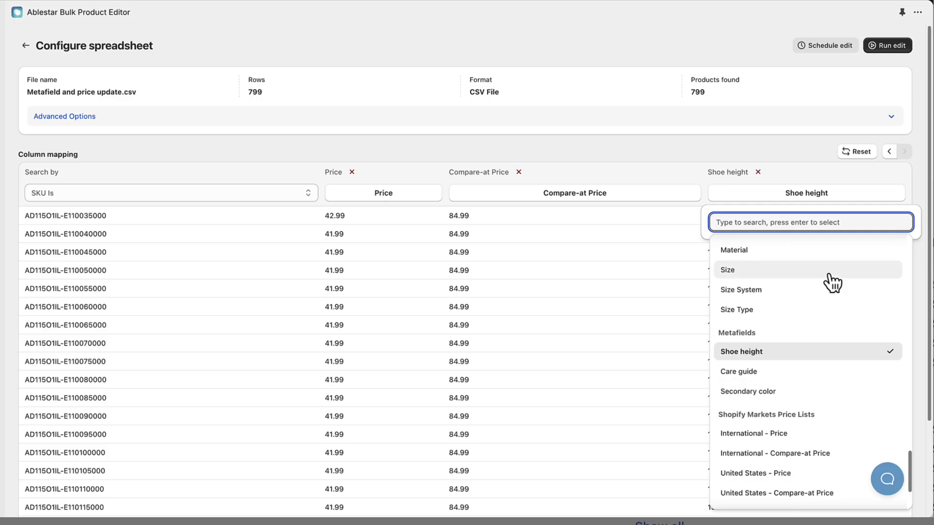
# - Scroll down the Export data page
pyautogui.scroll(-3, 832, 282)
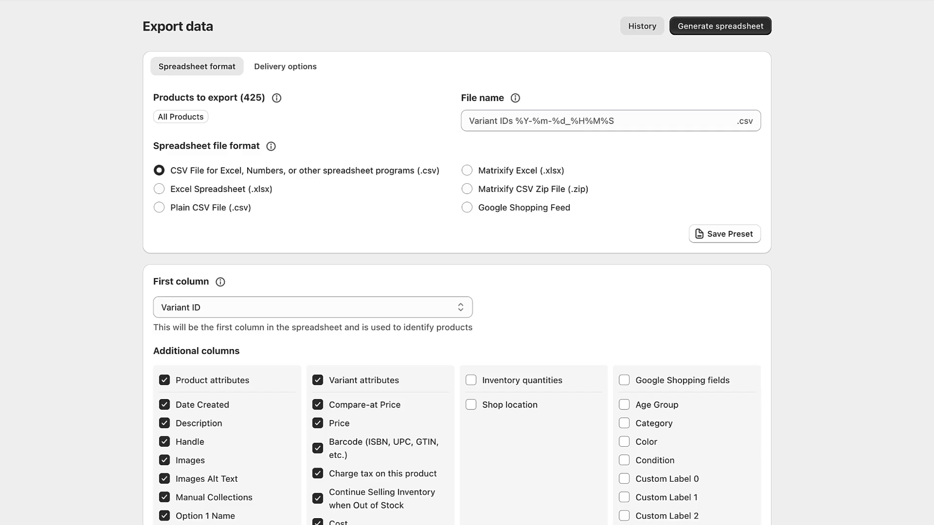